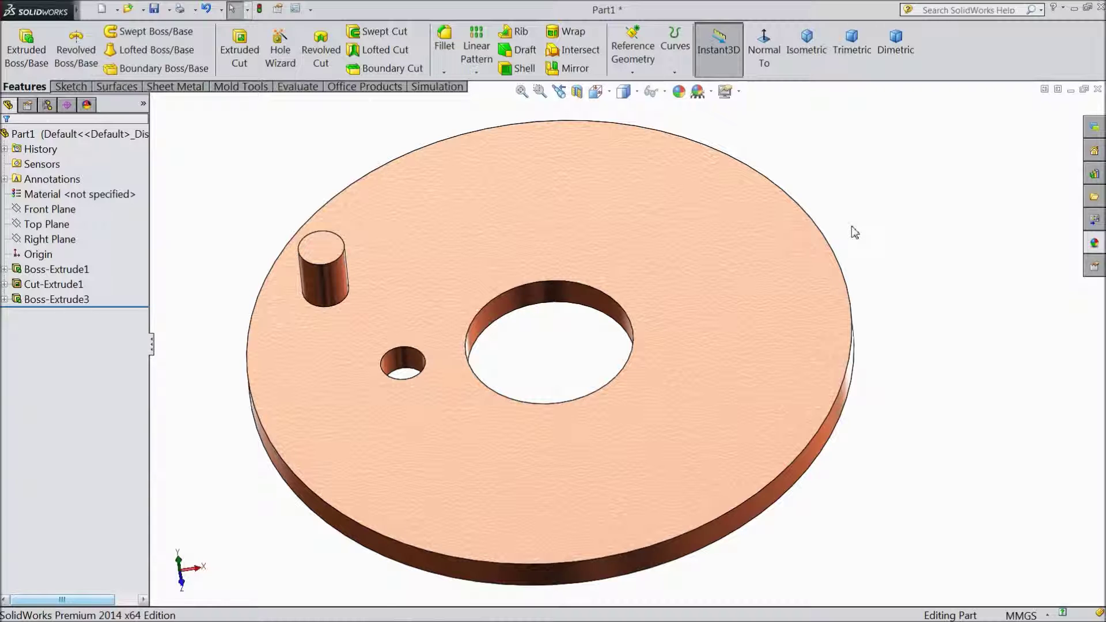
{"action": "scroll", "coordinate": [452, 277], "scroll_direction": "up", "scroll_amount": 1}
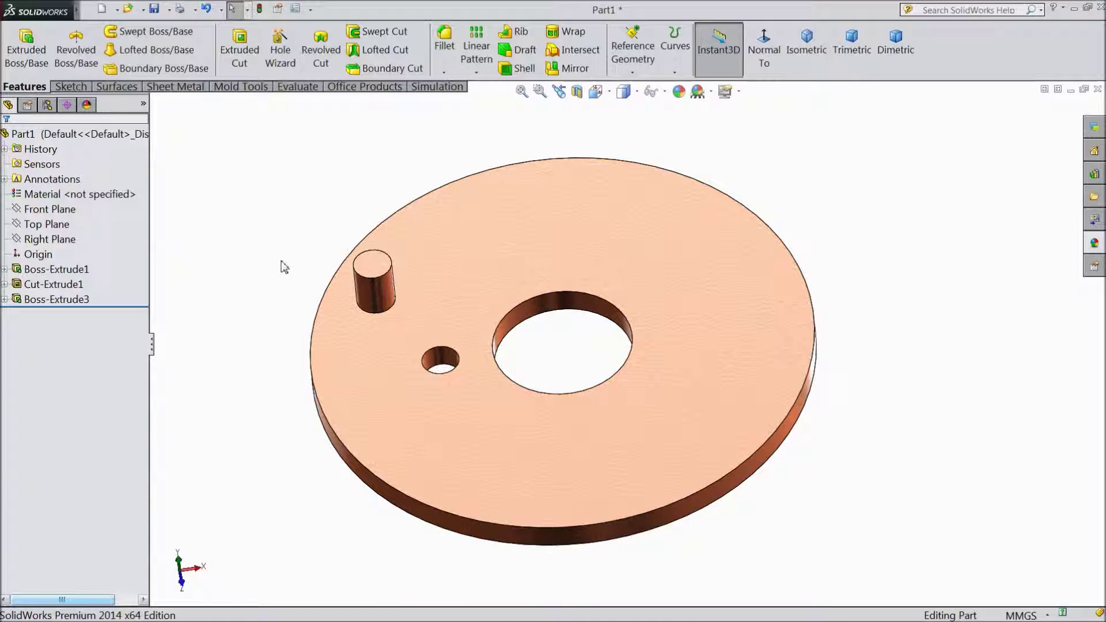
- Orbit the disc slightly and start a Circular Pattern from the pattern types list
{"action": "middle_click_drag", "start_coordinate": [284, 267], "coordinate": [279, 271]}
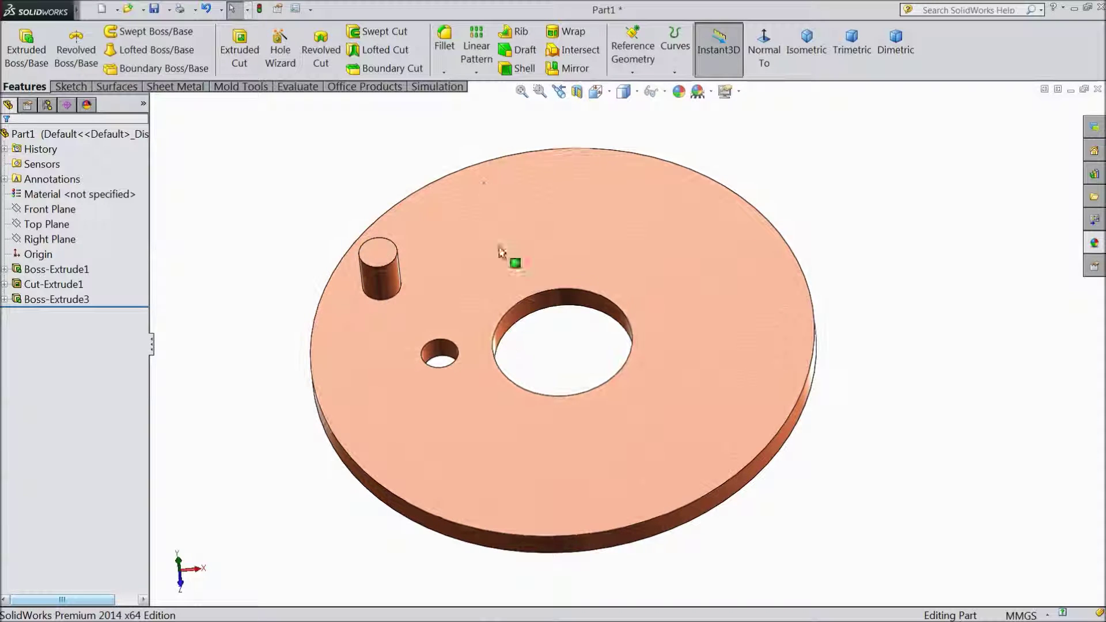
{"action": "left_click", "coordinate": [476, 71]}
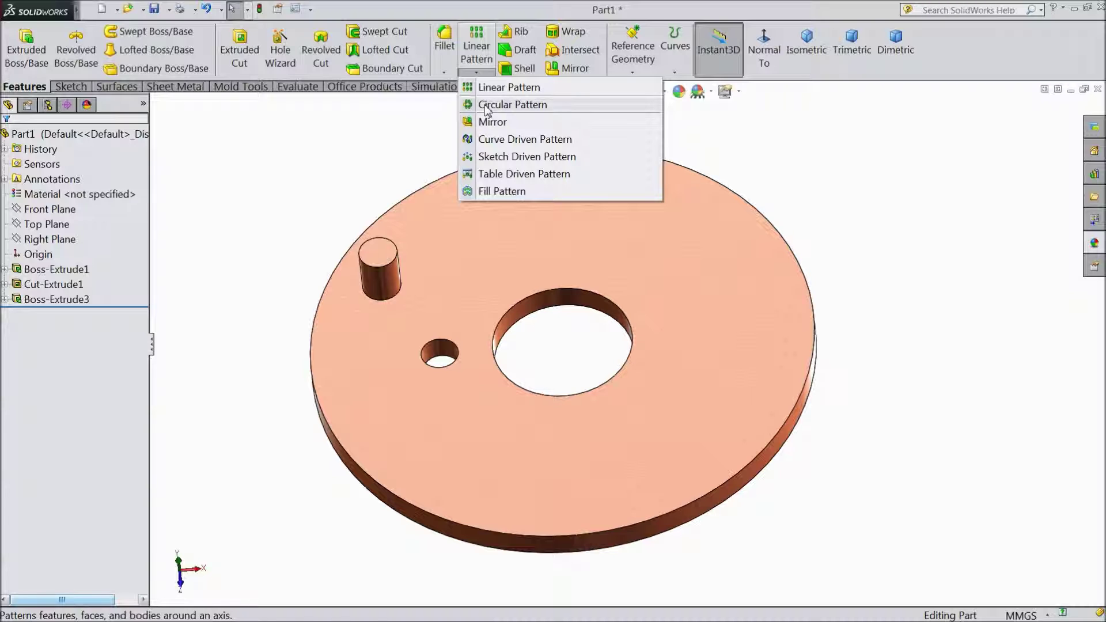
{"action": "left_click", "coordinate": [512, 105]}
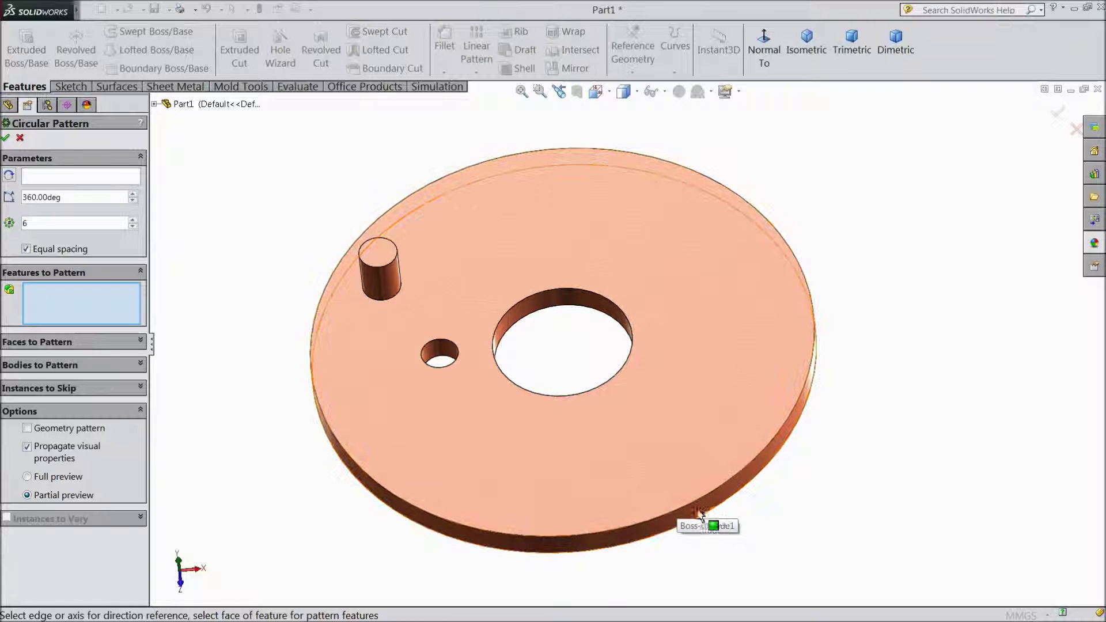
- Set the central hole's face as the pattern axis and remove Boss-Extrude1 from Features to Pattern
{"action": "left_click", "coordinate": [538, 312]}
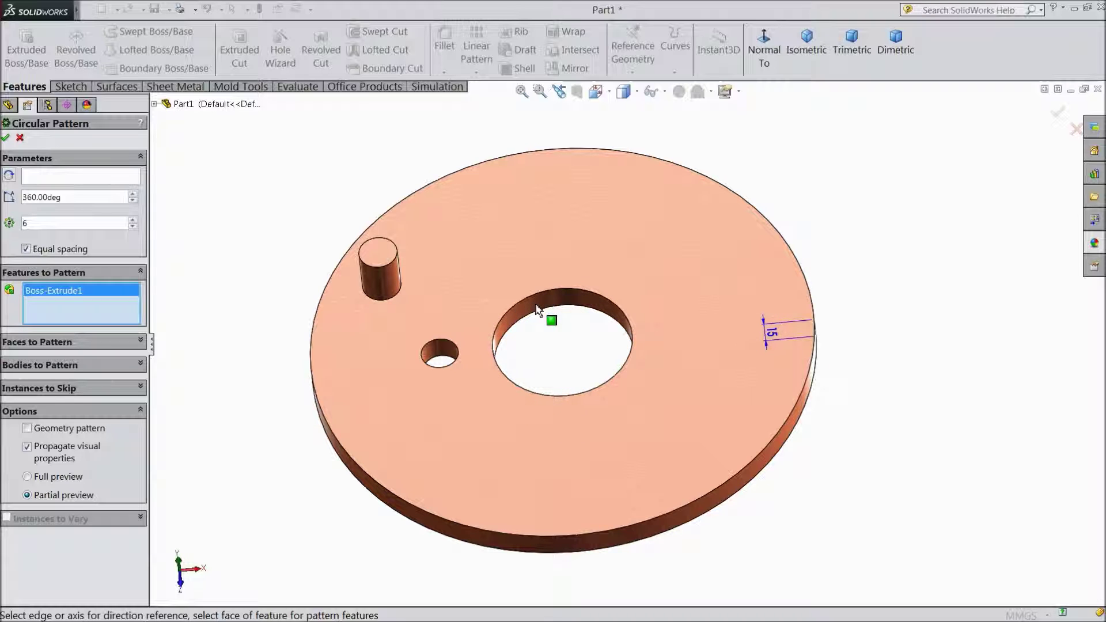
{"action": "left_click", "coordinate": [79, 176]}
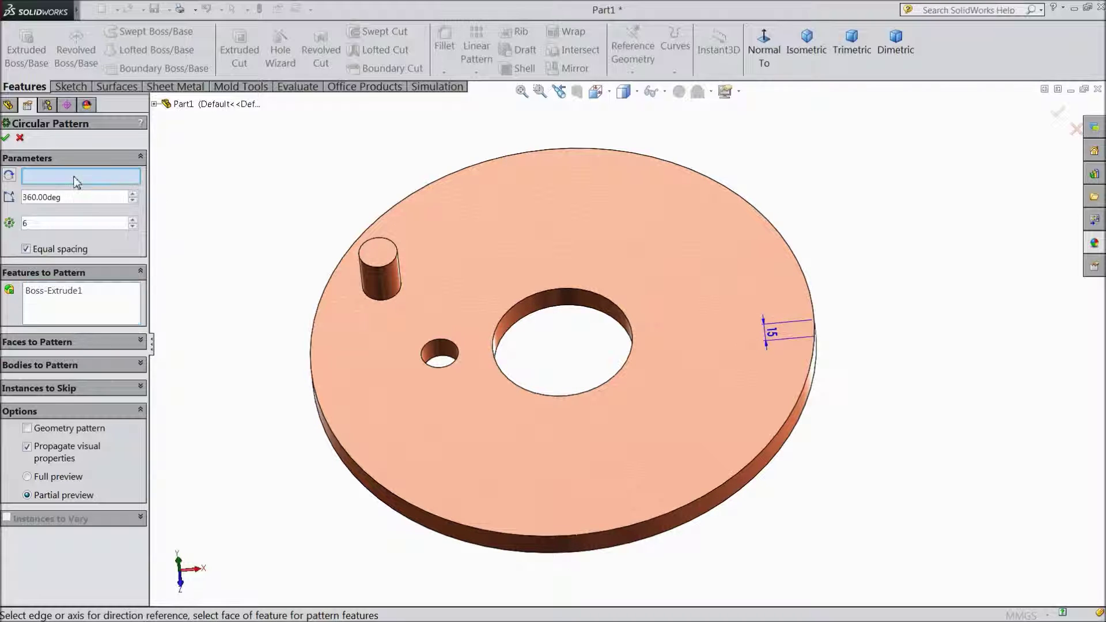
{"action": "left_click", "coordinate": [533, 325]}
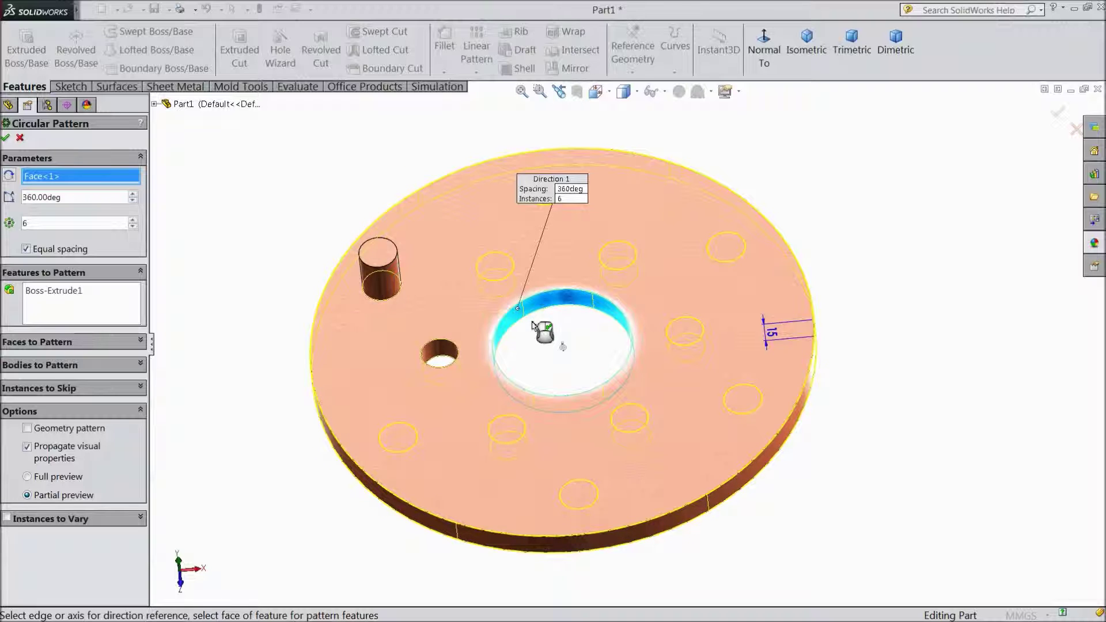
{"action": "right_click", "coordinate": [78, 293]}
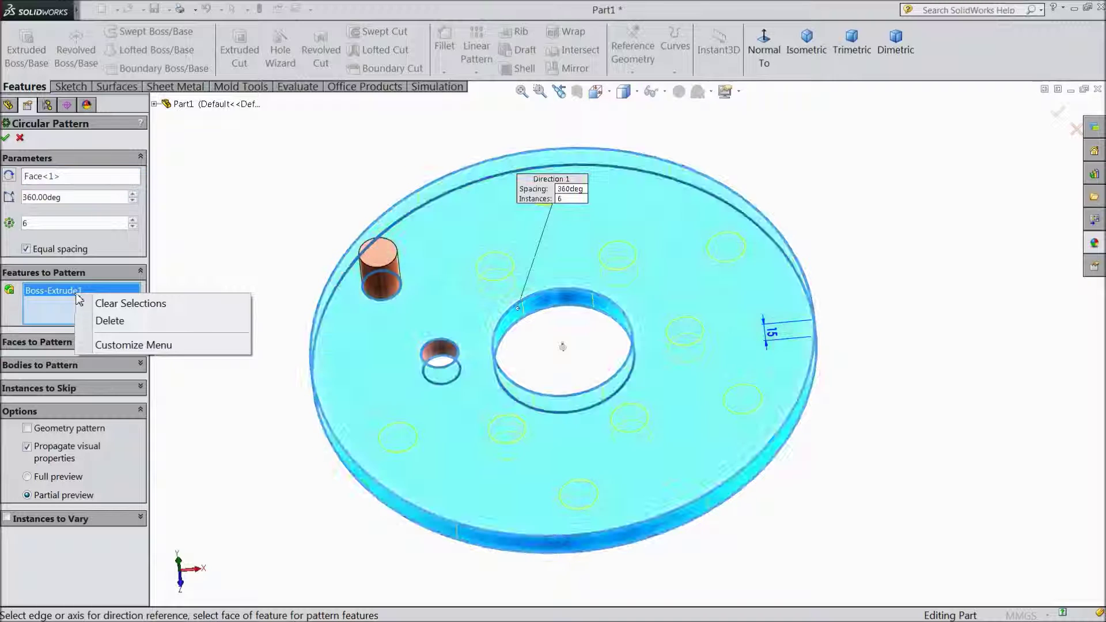
{"action": "left_click", "coordinate": [110, 320]}
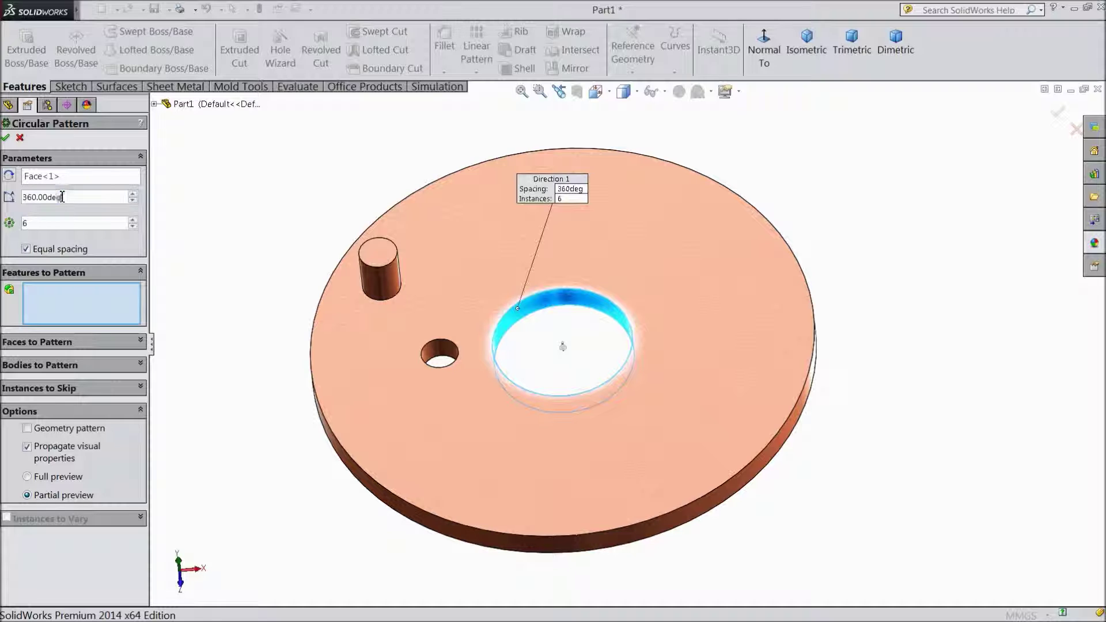
{"action": "left_click_drag", "start_coordinate": [64, 197], "coordinate": [15, 198]}
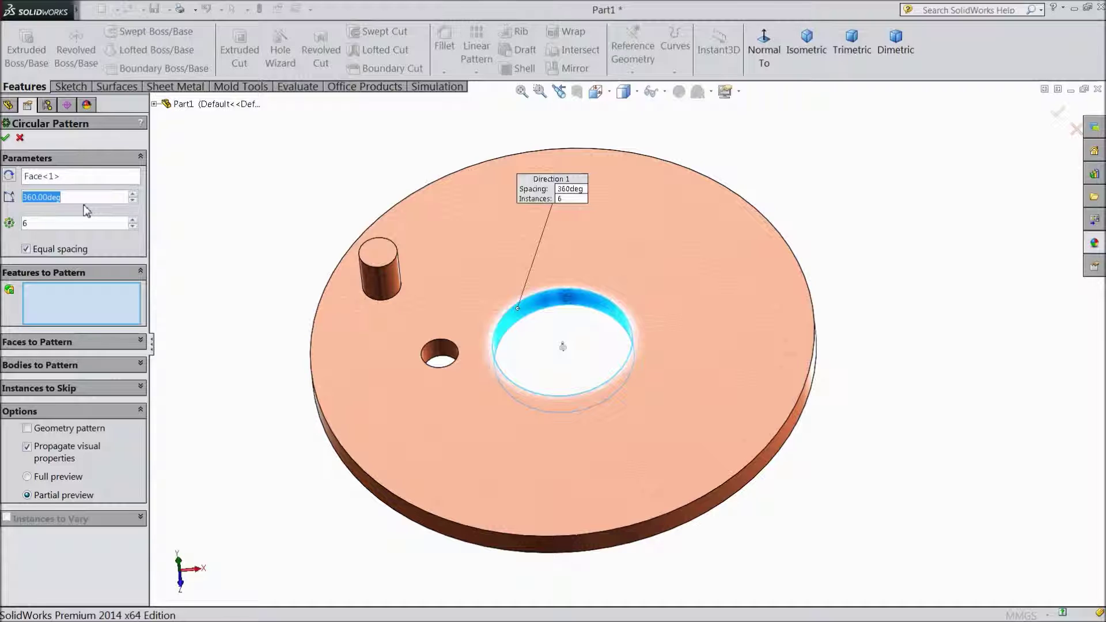
{"action": "left_click", "coordinate": [27, 249]}
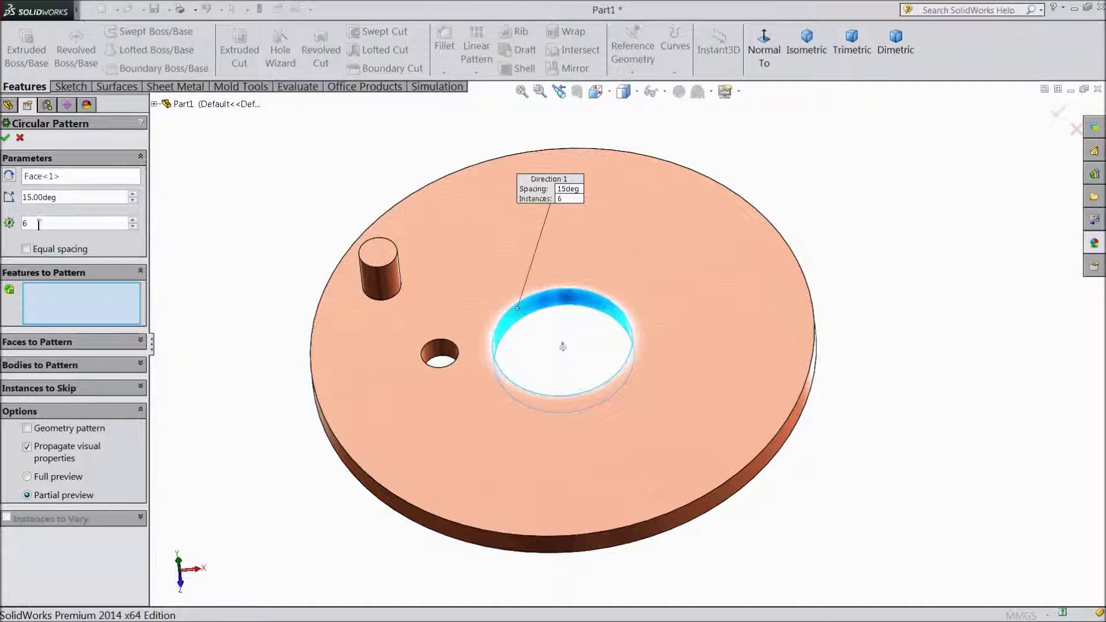
{"action": "left_click", "coordinate": [26, 249]}
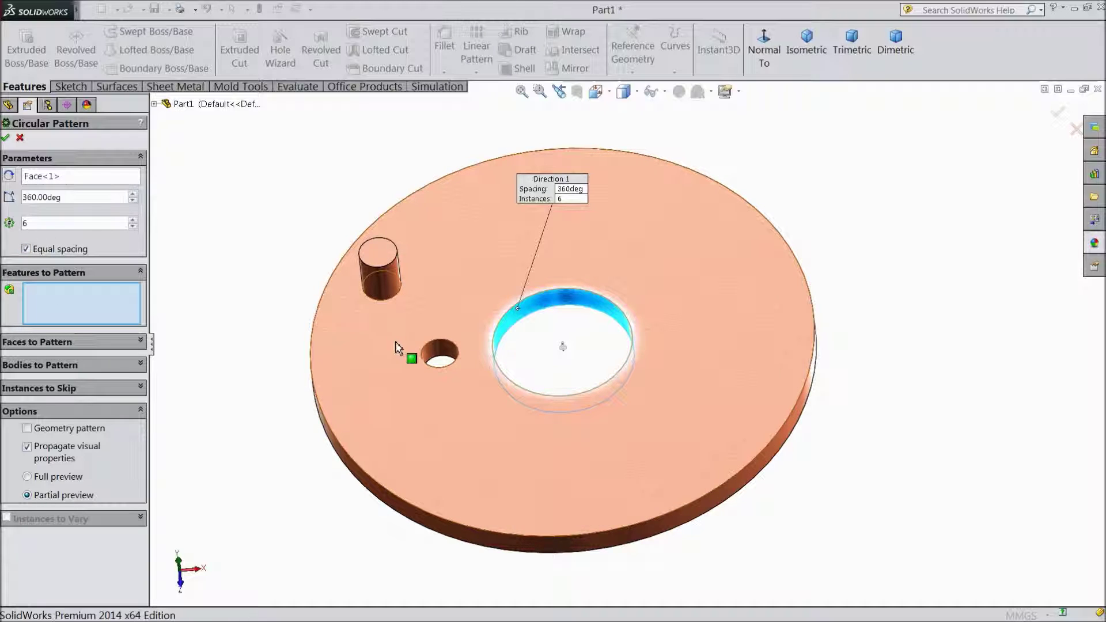
- Pattern Cut-Extrude1 with 5 instances and confirm it as CirPattern1
{"action": "left_click", "coordinate": [439, 355]}
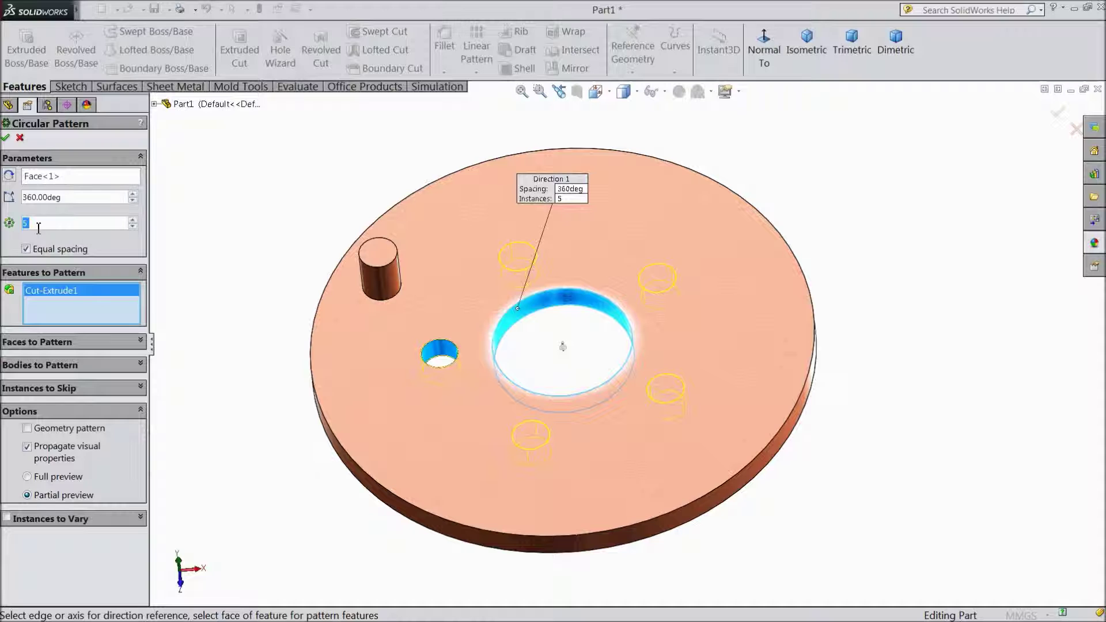
{"action": "left_click", "coordinate": [6, 138]}
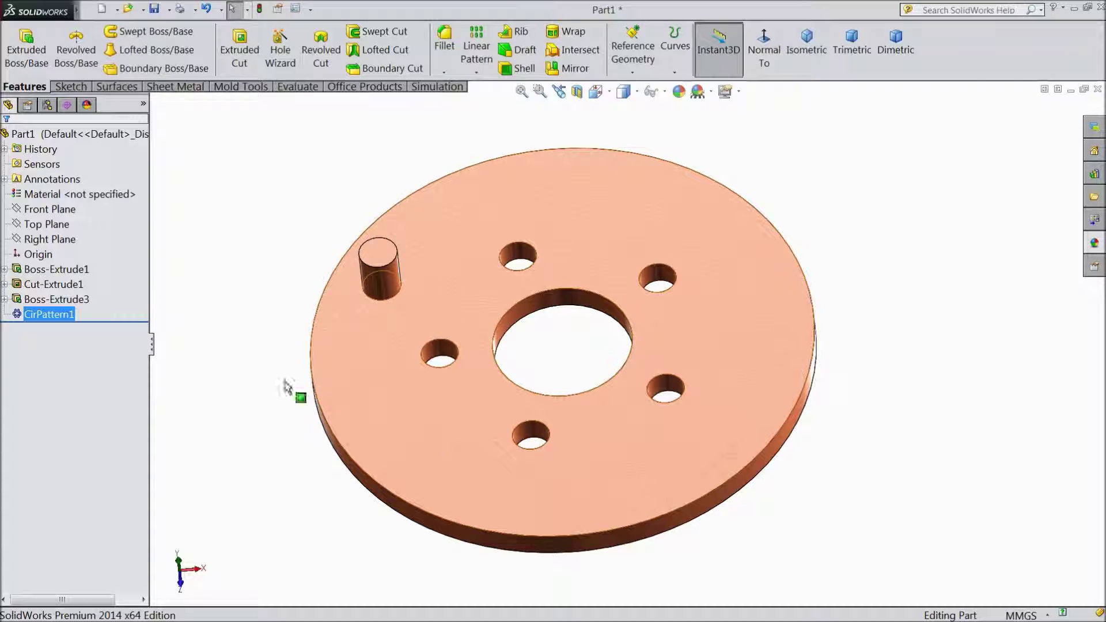
- Orbit the disc, clear the CirPattern1 selection, and show the pattern types again
{"action": "mouse_move", "coordinate": [287, 385]}
{"action": "middle_mouse_down"}
{"action": "mouse_move", "coordinate": [265, 327]}
{"action": "mouse_move", "coordinate": [260, 341]}
{"action": "middle_mouse_up"}
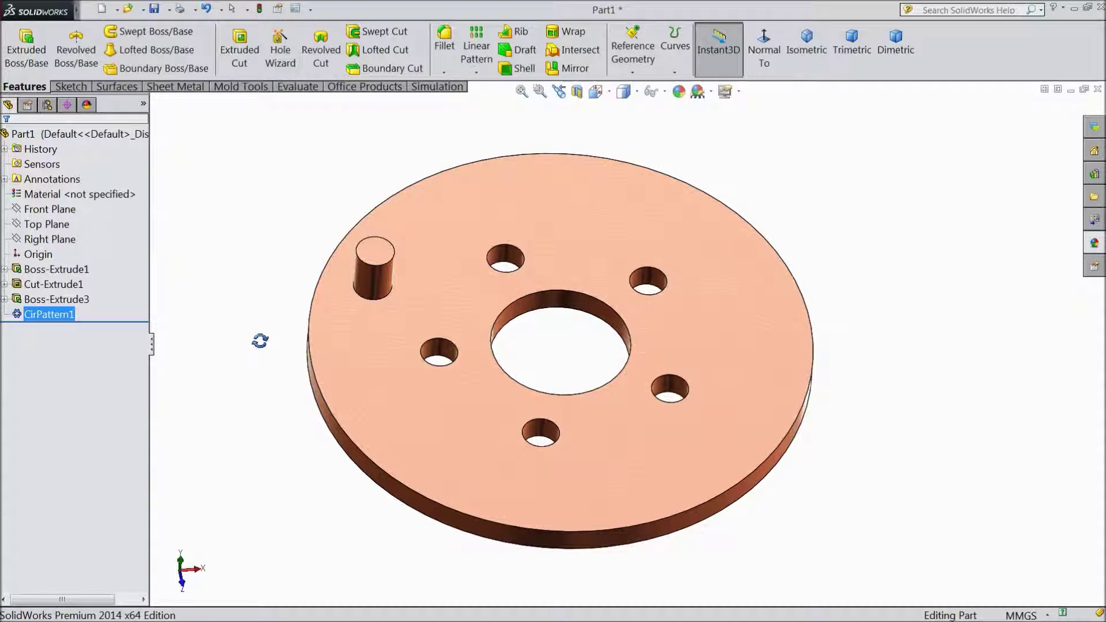
{"action": "left_click", "coordinate": [273, 246]}
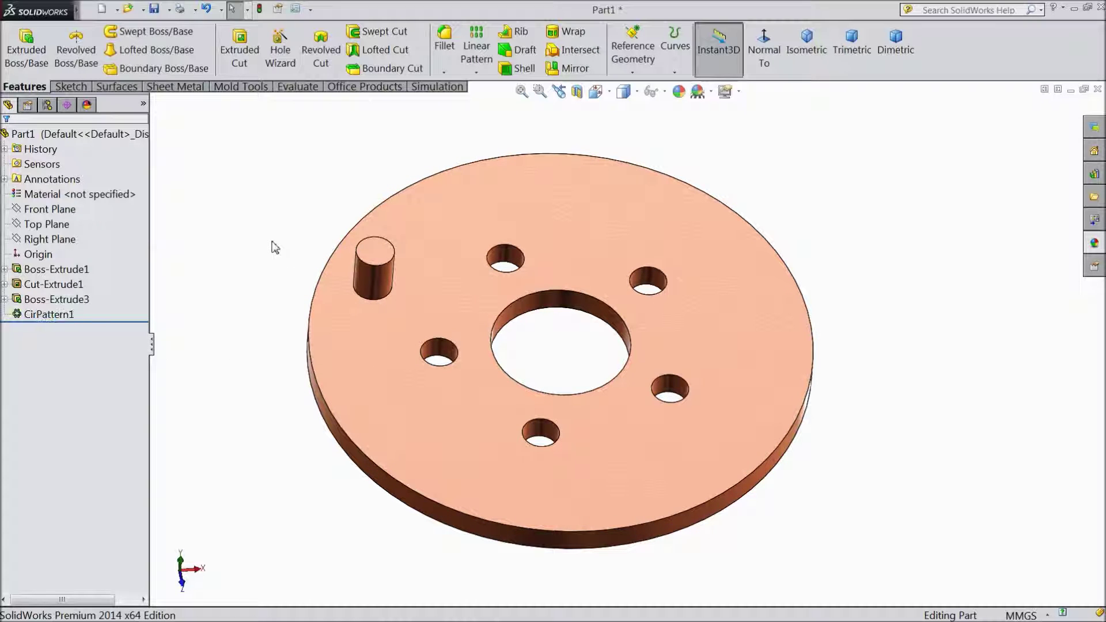
{"action": "left_click", "coordinate": [476, 74]}
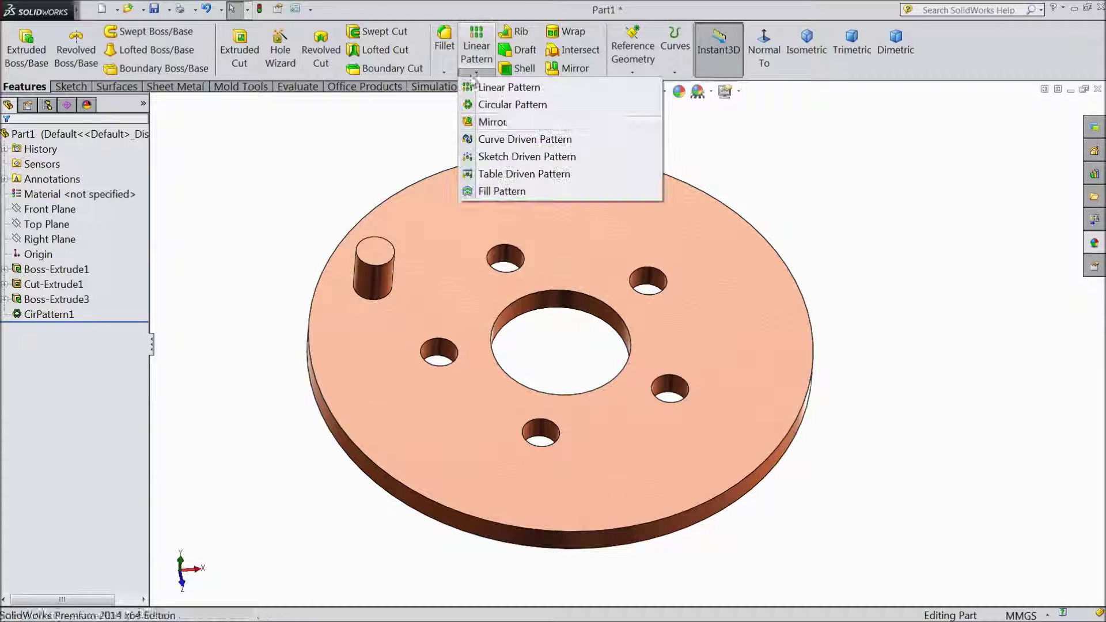
- Create CirPattern2: seven Boss-Extrude3 pins around the disc's outer edge
{"action": "left_click", "coordinate": [512, 104]}
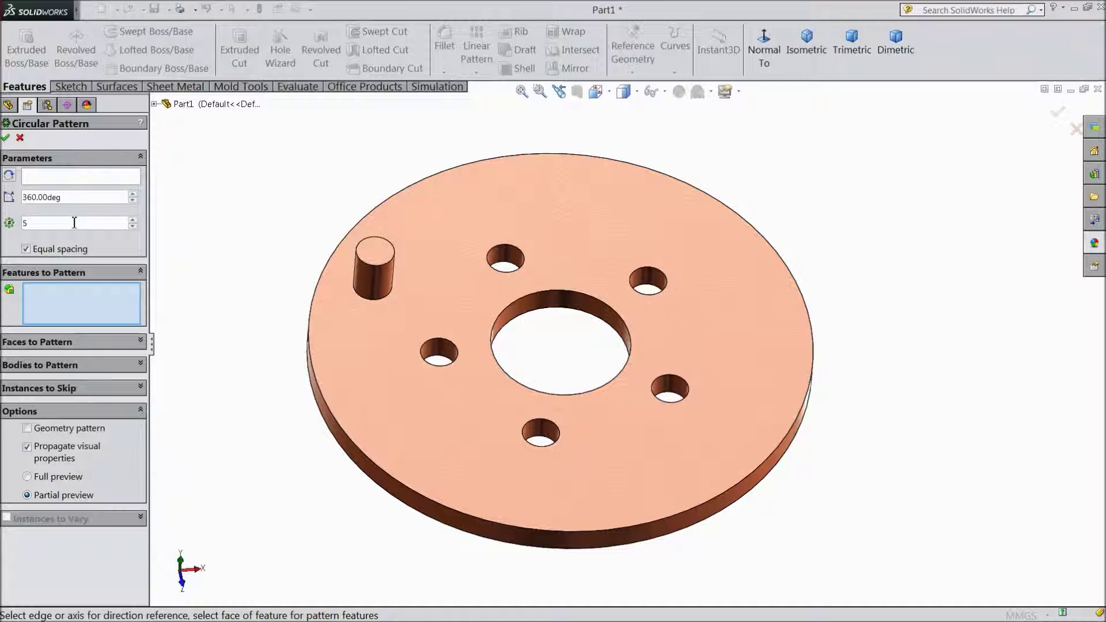
{"action": "left_click", "coordinate": [66, 178]}
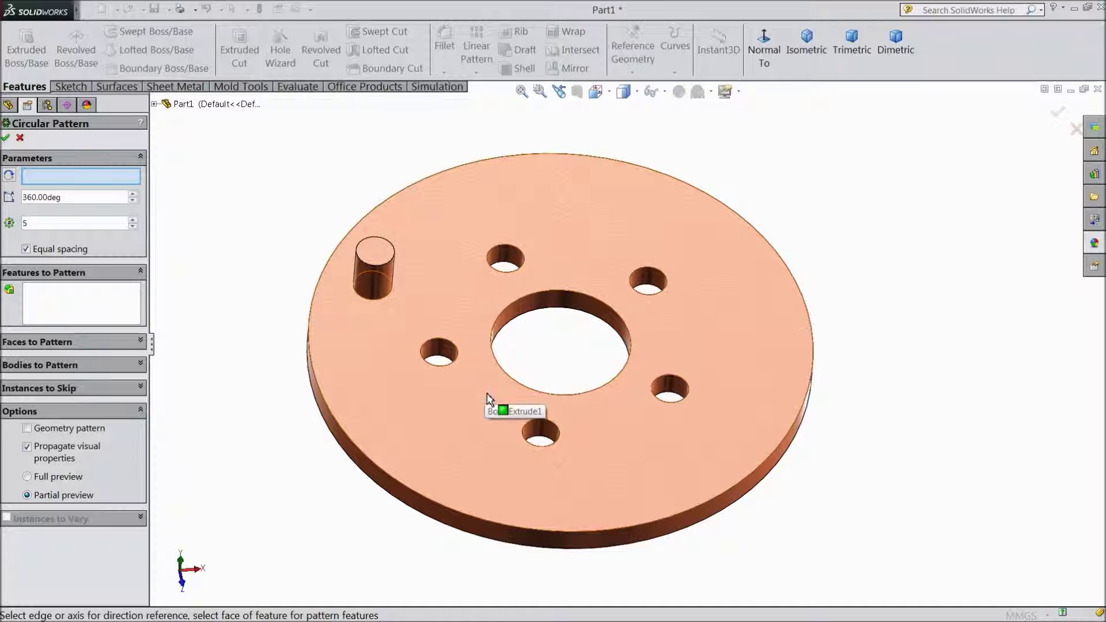
{"action": "left_click", "coordinate": [434, 508]}
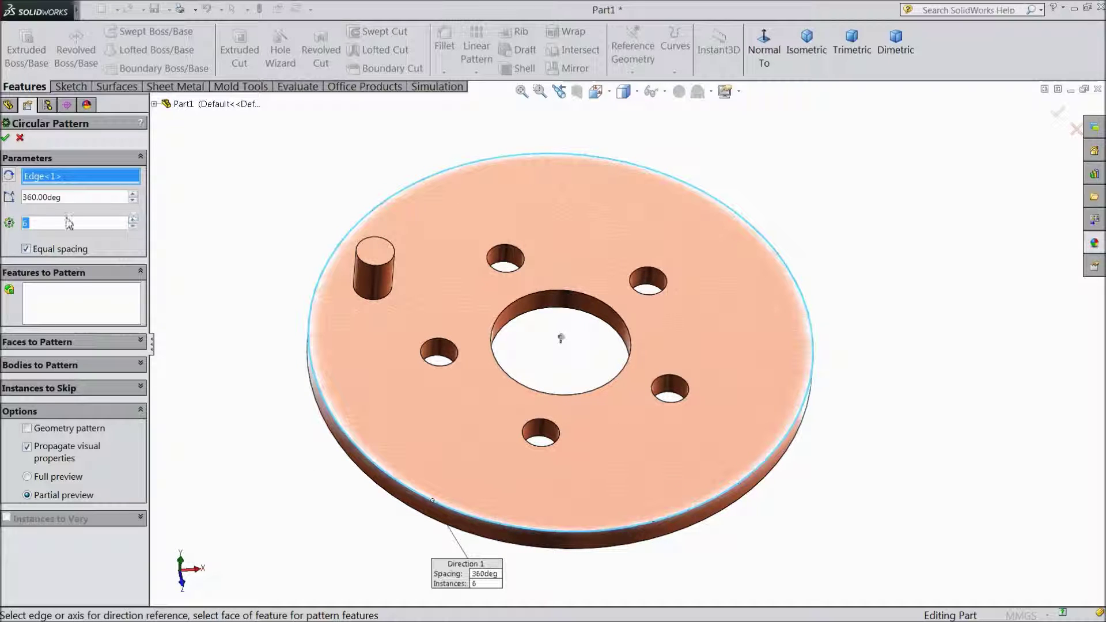
{"action": "left_click", "coordinate": [59, 312]}
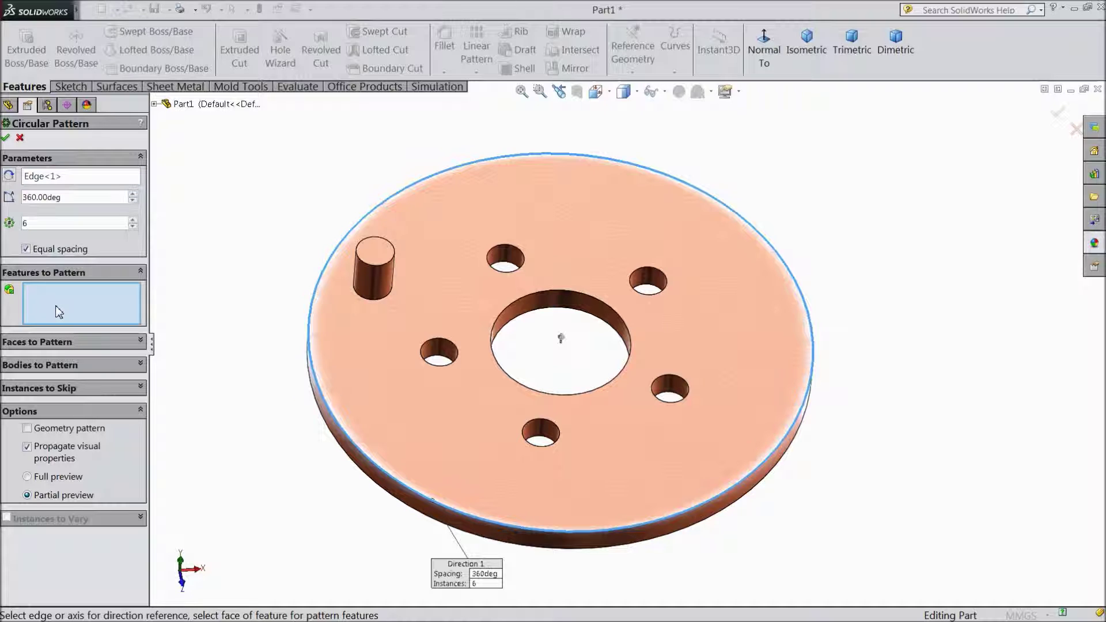
{"action": "left_click", "coordinate": [385, 271]}
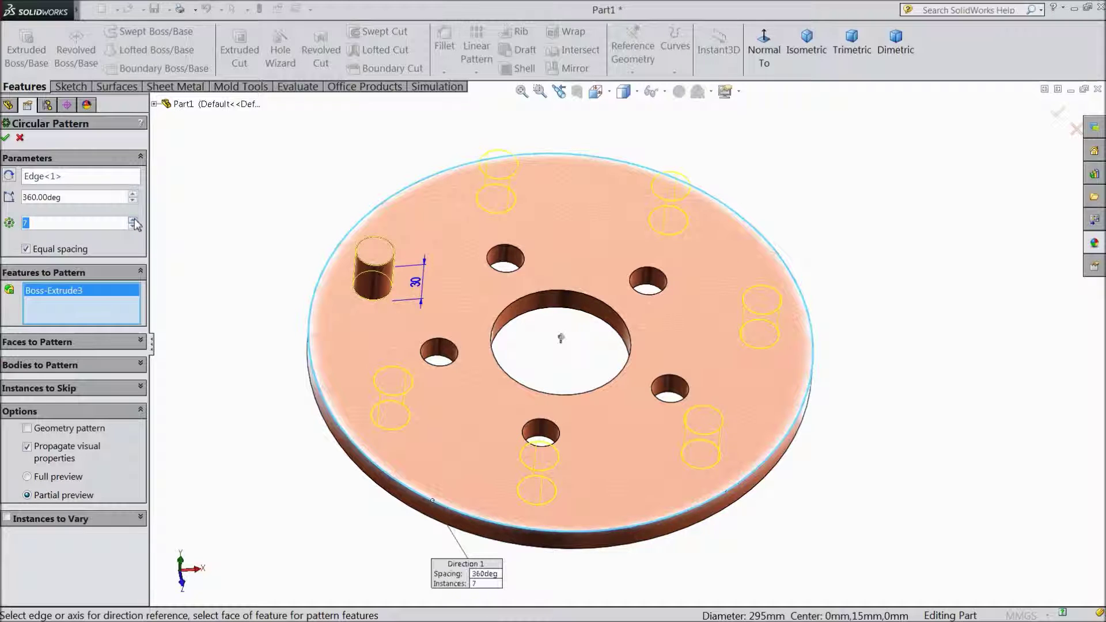
{"action": "left_click", "coordinate": [6, 139]}
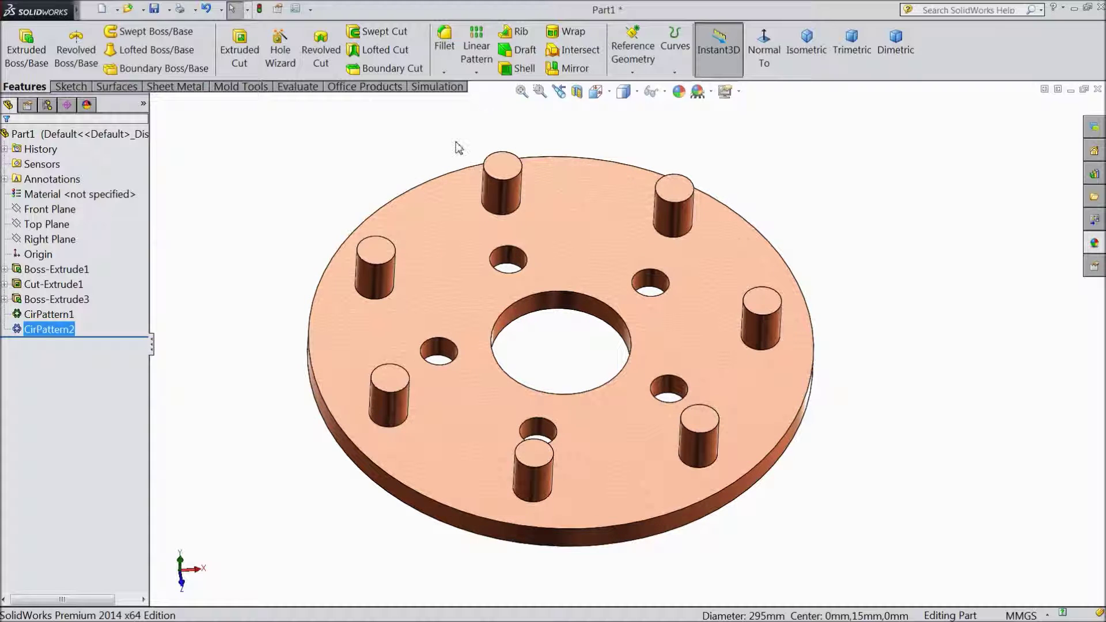
- Reopen CirPattern2 with Edit Feature and show the Instances to Skip handles
{"action": "left_click", "coordinate": [35, 329]}
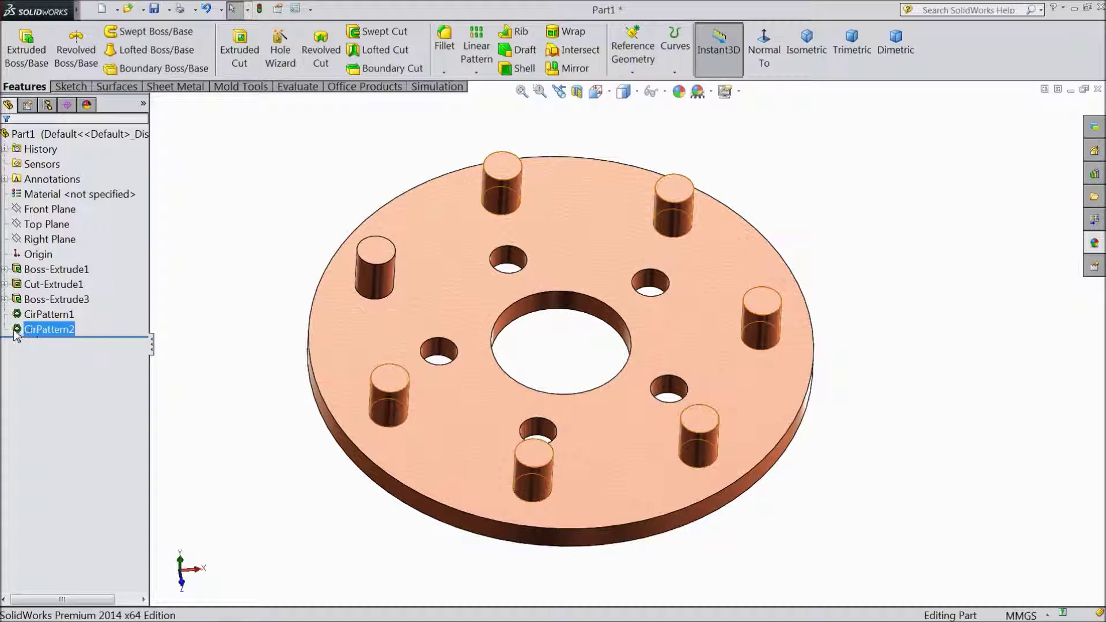
{"action": "left_click", "coordinate": [35, 329]}
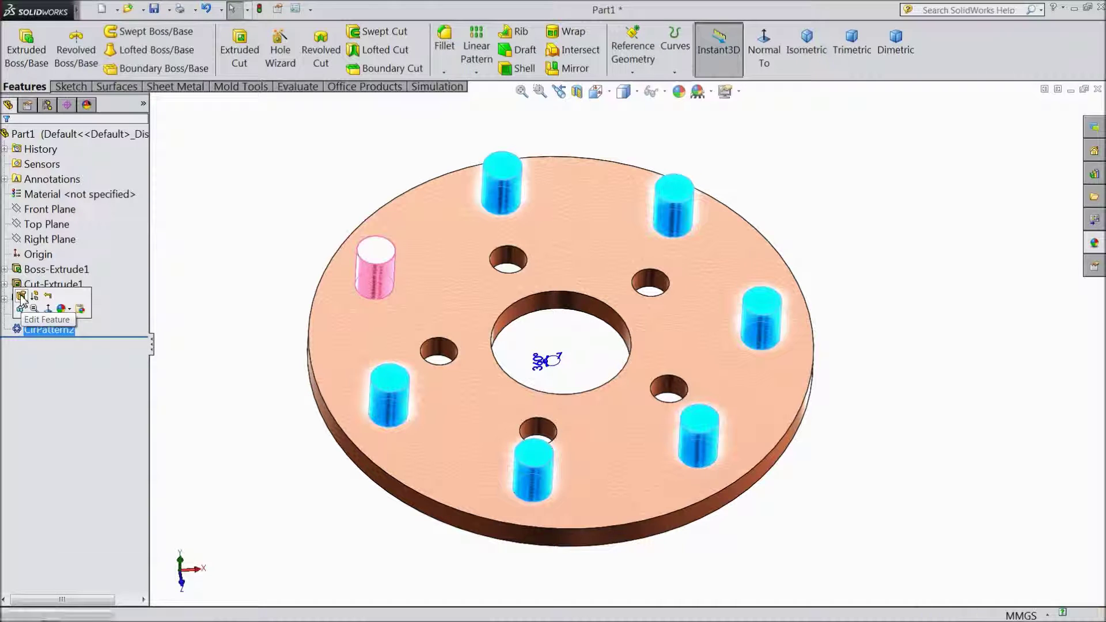
{"action": "left_click", "coordinate": [23, 297]}
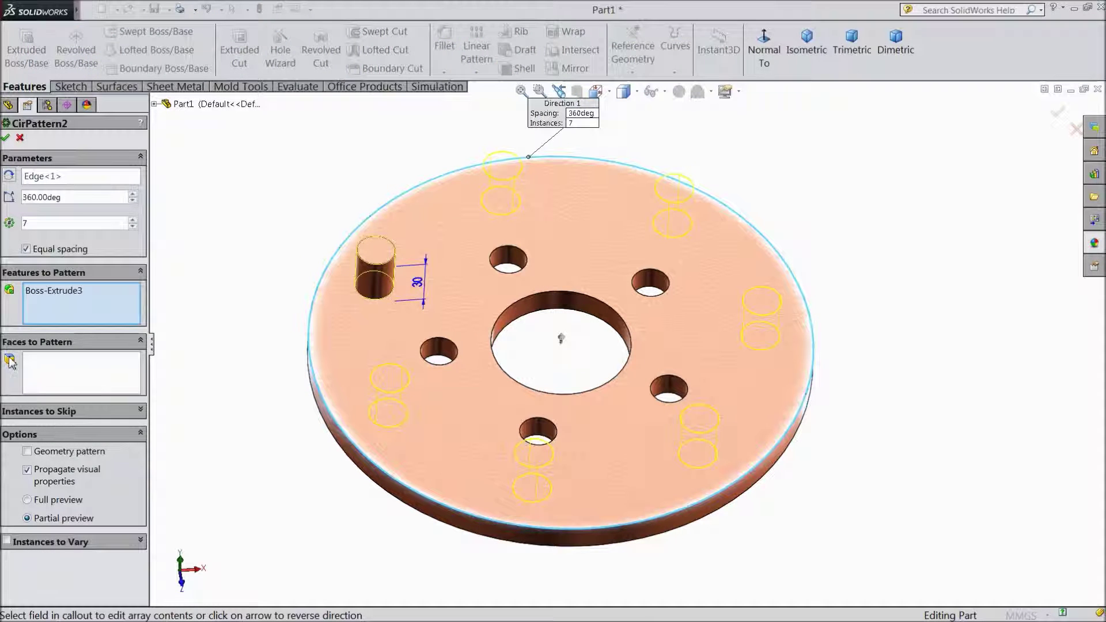
{"action": "left_click", "coordinate": [141, 412]}
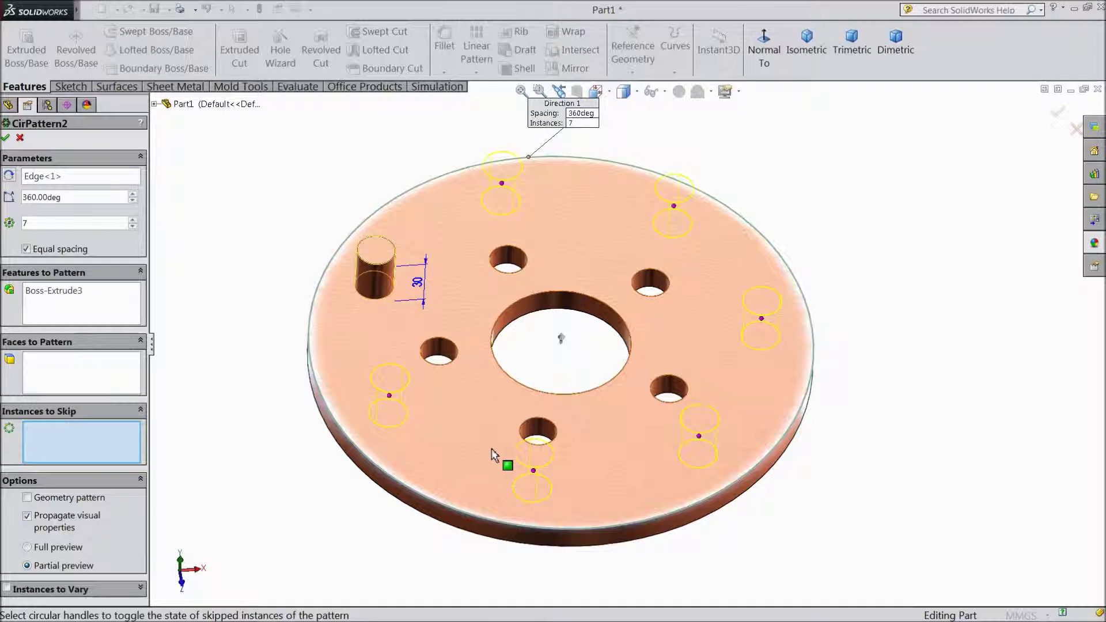
- Skip pin instances 3 and 6, then confirm CirPattern2
{"action": "left_click", "coordinate": [533, 471]}
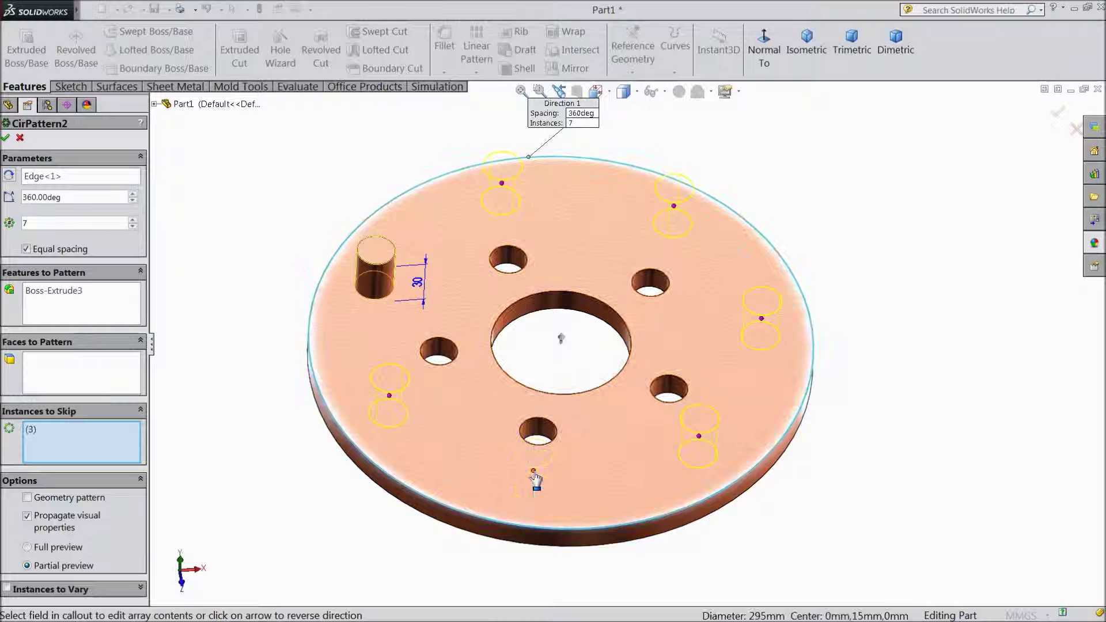
{"action": "left_click", "coordinate": [677, 213]}
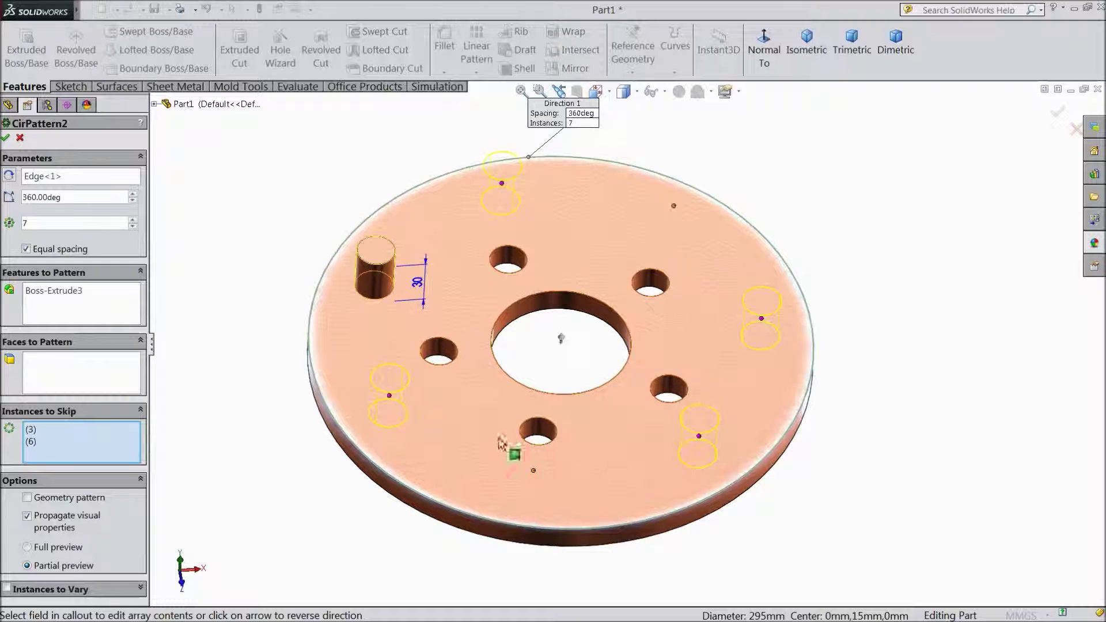
{"action": "left_click", "coordinate": [7, 138]}
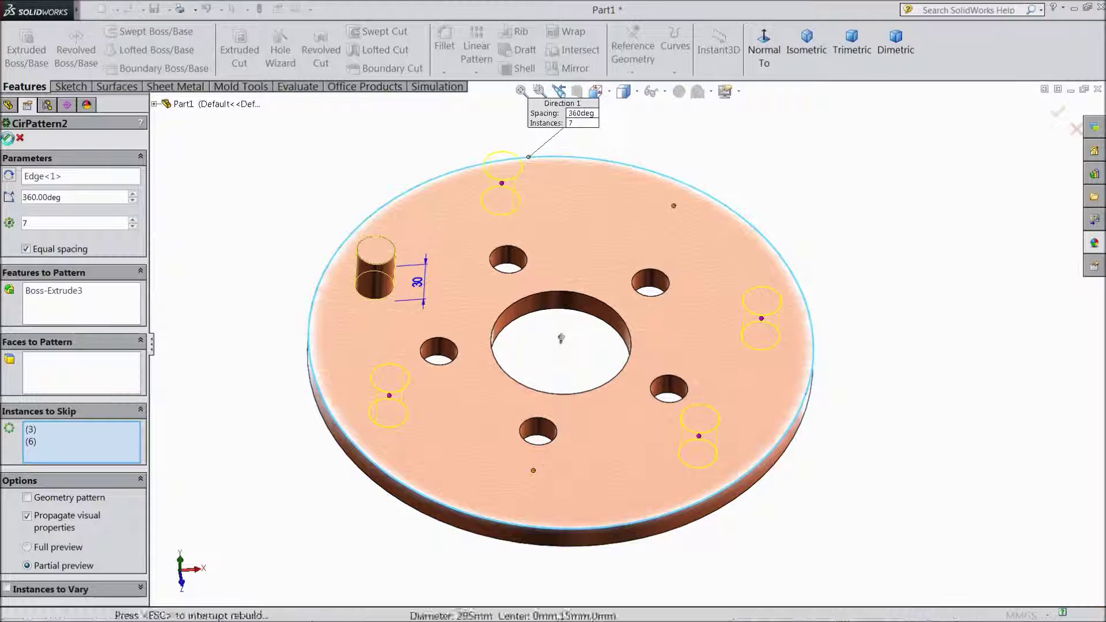